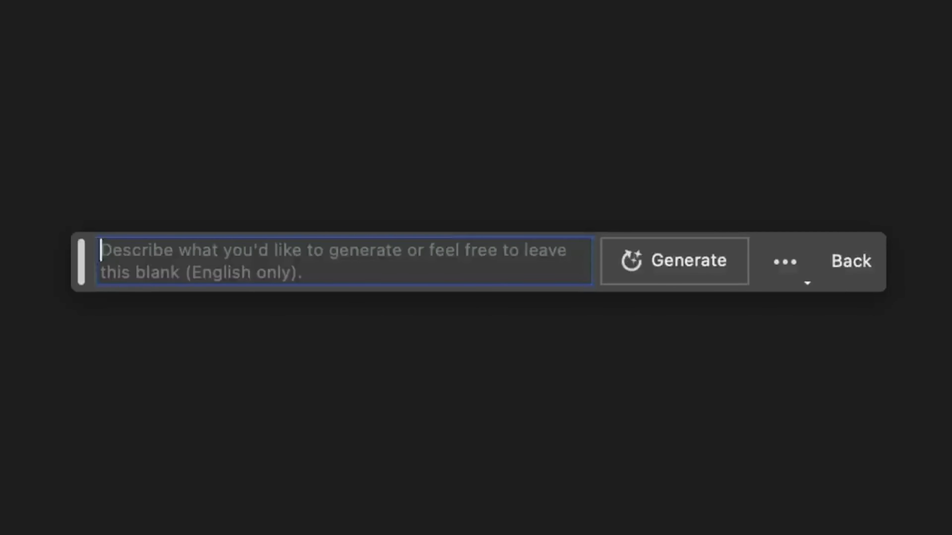
# Step: Generate hair from the prompt "shaved head mohican hair pulled back ponytail" and toggle the generative hair layer's visibility to compare
pyautogui.write('shaved head mohican hair pulled back ponytail')
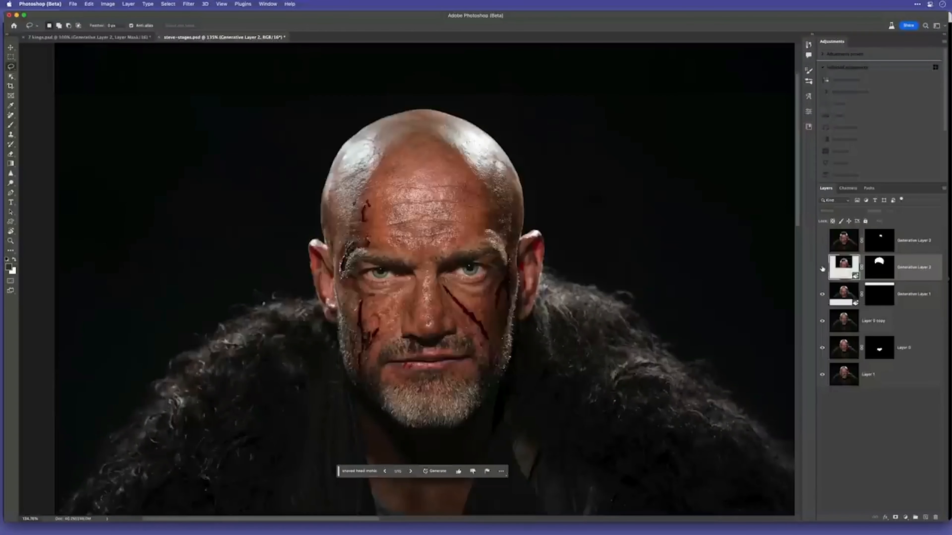
pyautogui.click(821, 268)
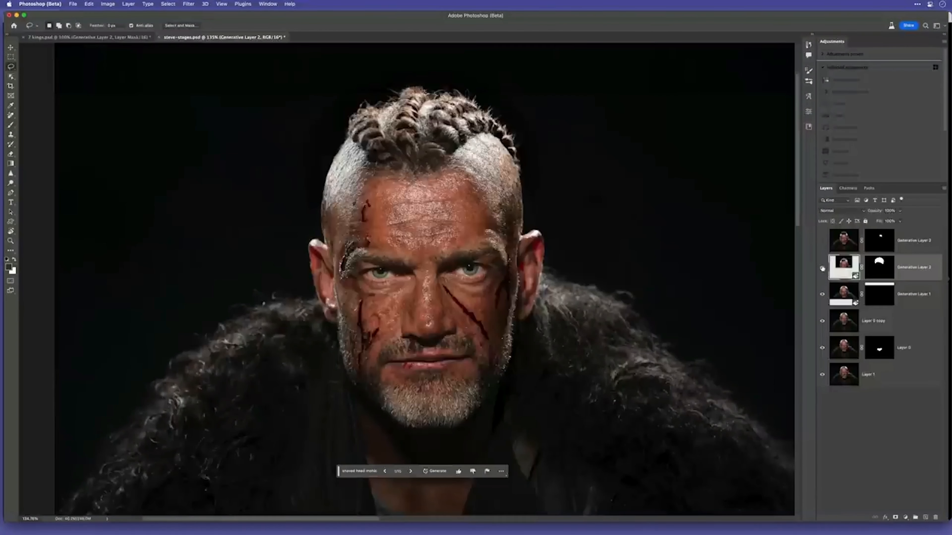
pyautogui.click(821, 269)
pyautogui.click(821, 269)
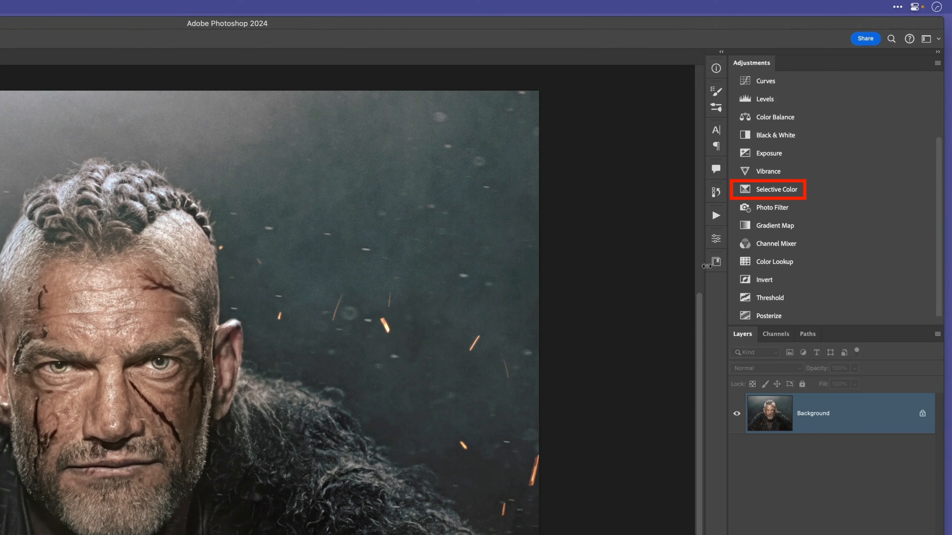
# Step: Add a Selective Color adjustment layer above the background and target the Neutrals
pyautogui.click(745, 193)
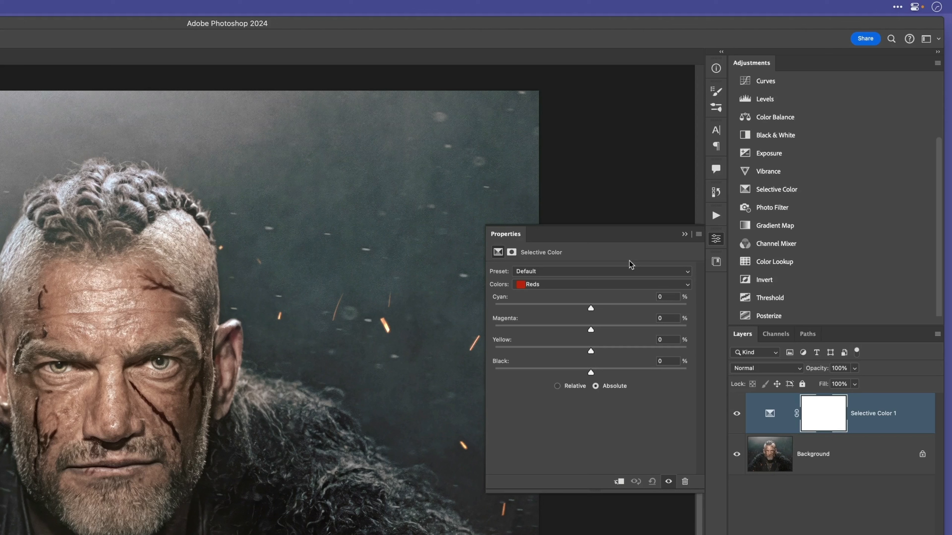
pyautogui.click(628, 285)
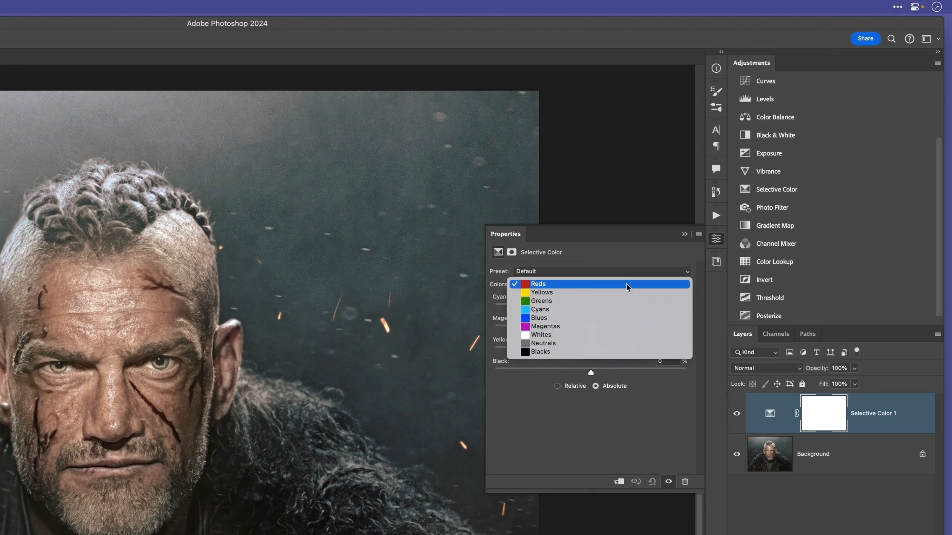
pyautogui.click(627, 346)
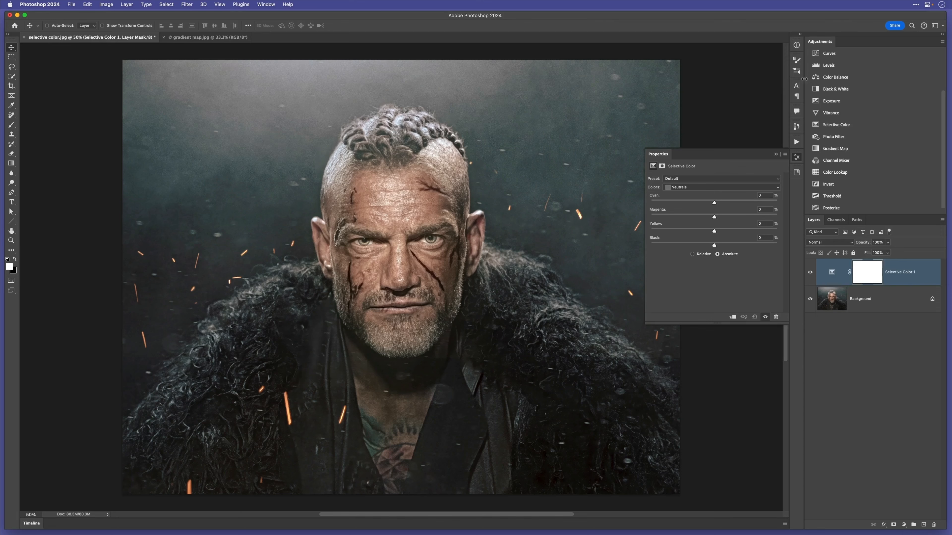
# Step: Add a Color Balance adjustment layer above the Selective Color layer
pyautogui.click(816, 78)
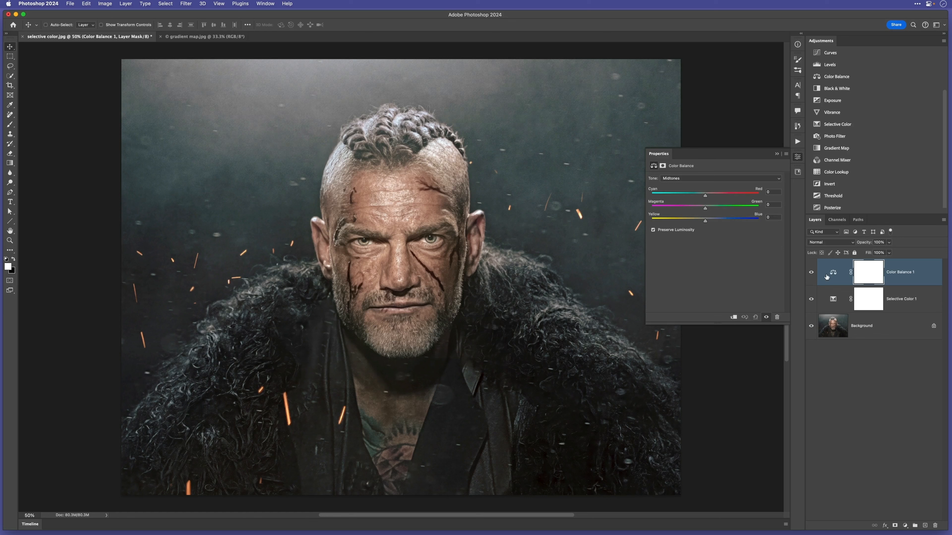
pyautogui.click(827, 275)
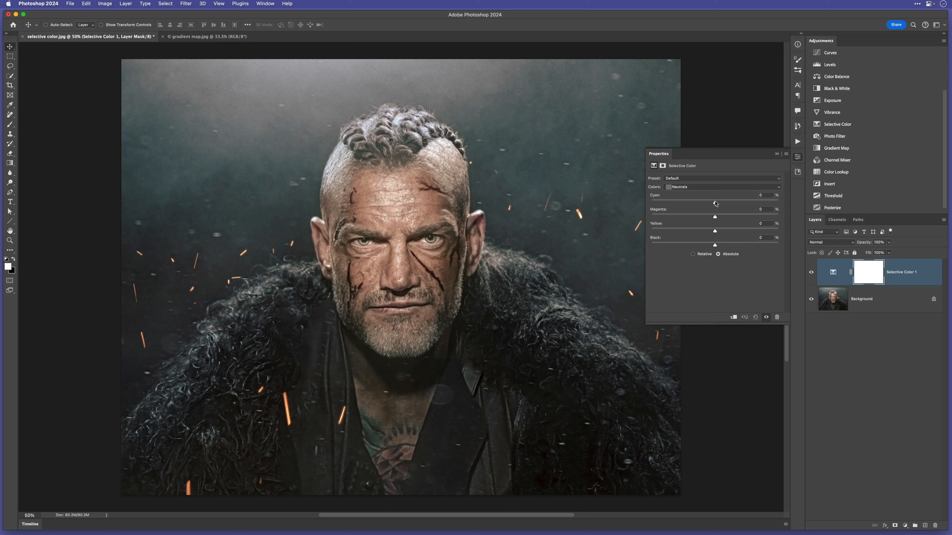
# Step: Set the Selective Color Neutrals to Cyan +10% and Yellow -13% for a teal tint
pyautogui.moveTo(716, 202); pyautogui.dragTo(707, 231)
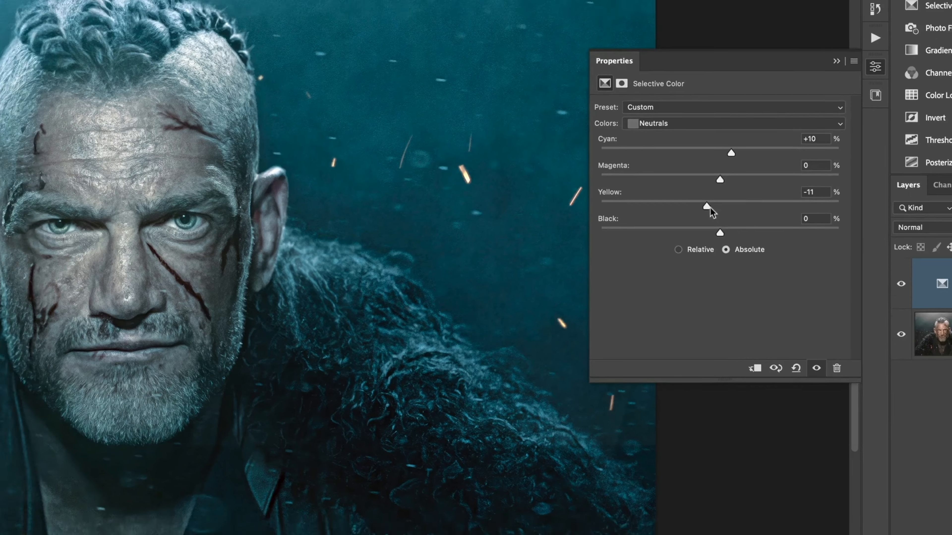
pyautogui.moveTo(707, 203); pyautogui.dragTo(706, 233)
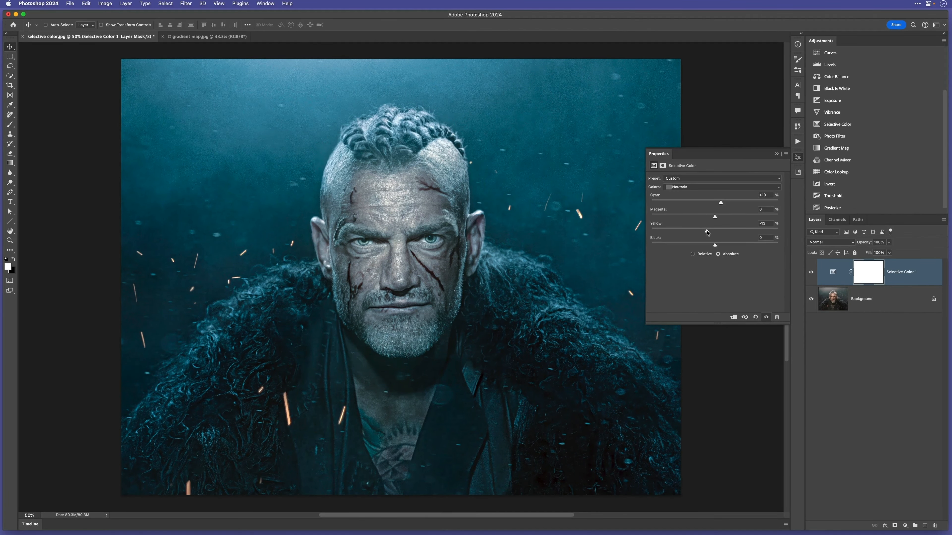
pyautogui.click(693, 190)
pyautogui.click(692, 192)
pyautogui.moveTo(715, 246); pyautogui.dragTo(714, 248)
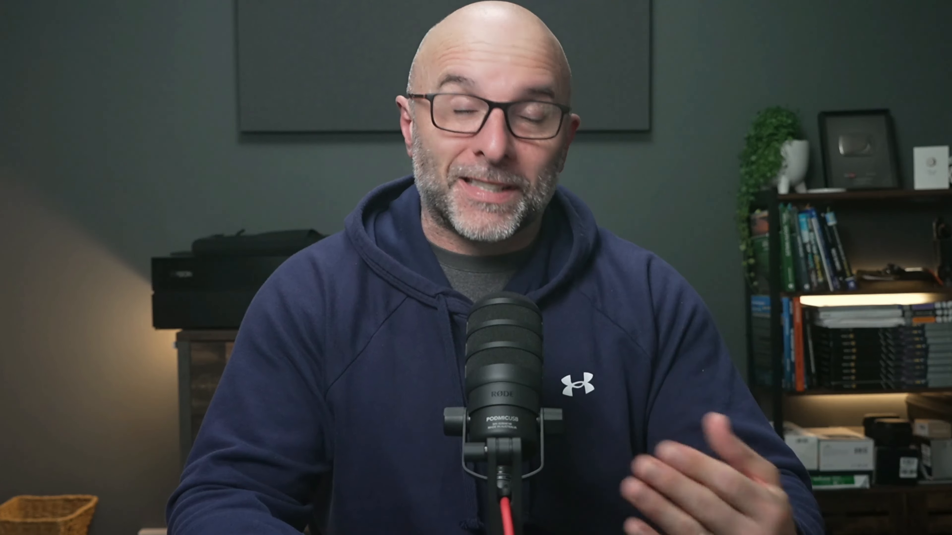
# Step: Set the Selective Color Reds to Cyan -33%, Magenta +3% and Yellow +11%
pyautogui.click(702, 190)
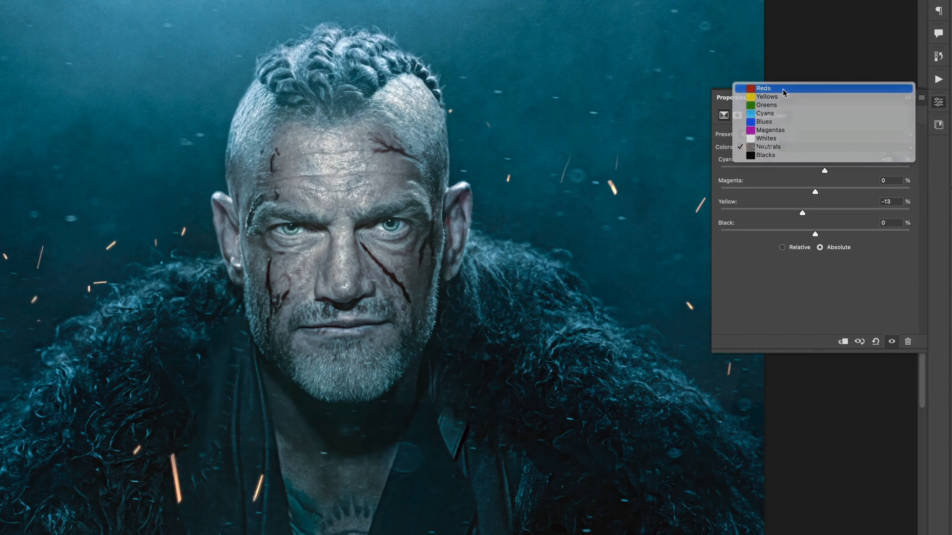
pyautogui.click(695, 149)
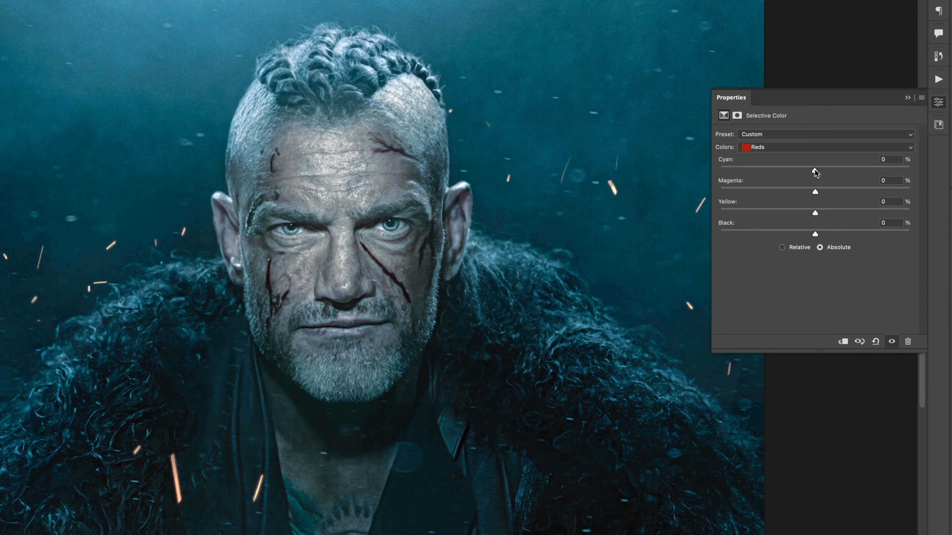
pyautogui.moveTo(814, 168); pyautogui.dragTo(785, 162)
pyautogui.moveTo(812, 191); pyautogui.dragTo(825, 216)
# Step: Toggle the Selective Color adjustment off and on to compare the portrait before and after
pyautogui.click(892, 342)
pyautogui.click(892, 342)
pyautogui.click(892, 341)
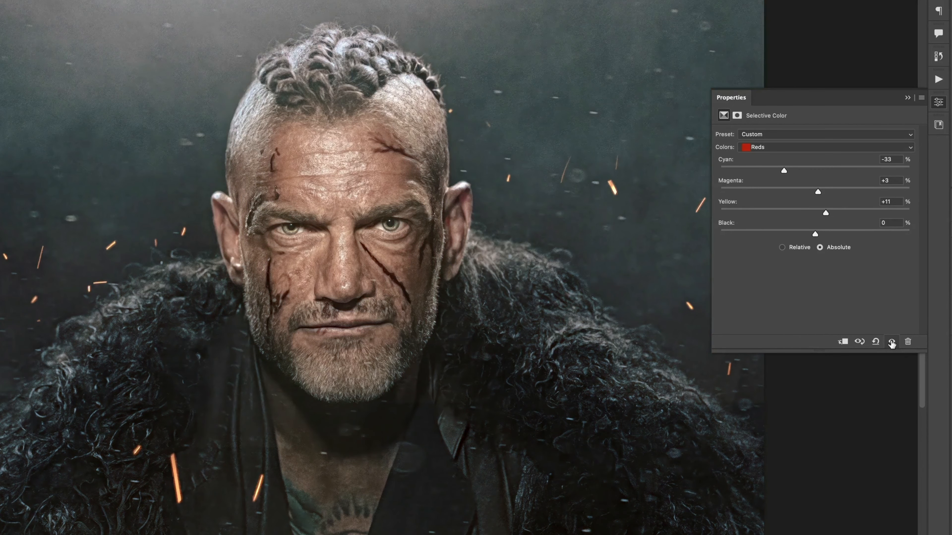
pyautogui.click(892, 341)
pyautogui.click(892, 342)
pyautogui.click(892, 342)
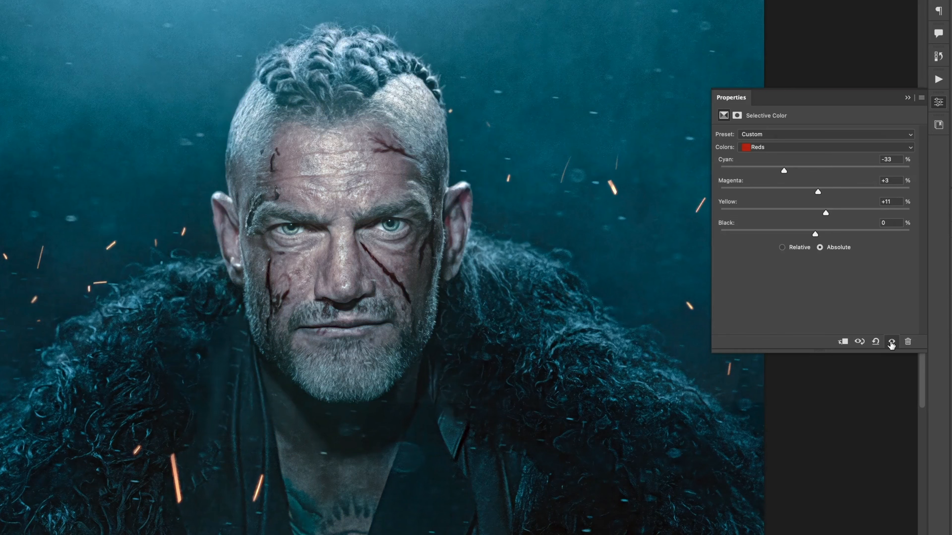
pyautogui.click(891, 342)
pyautogui.click(892, 342)
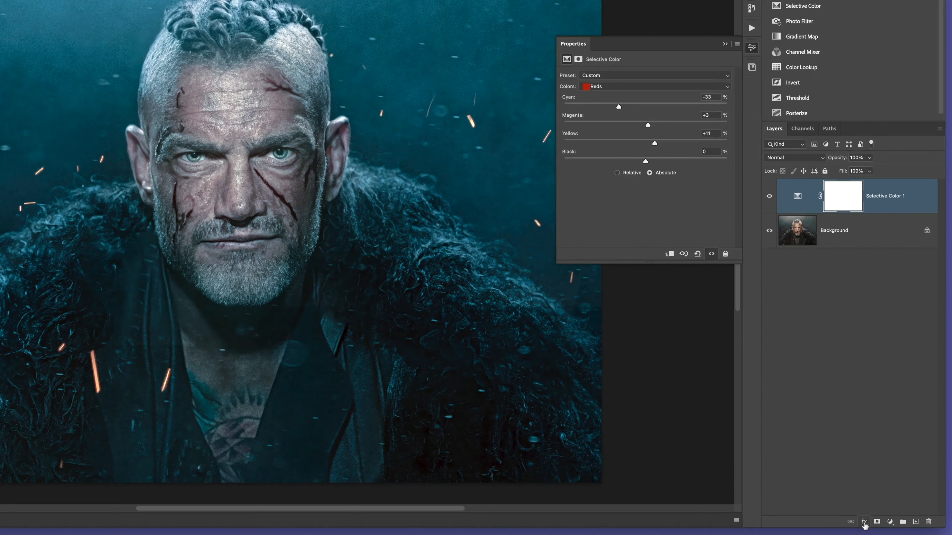
# Step: Open the Blending Options of the Selective Color layer, move the dialog off the face and set Blend If to Red
pyautogui.click(864, 522)
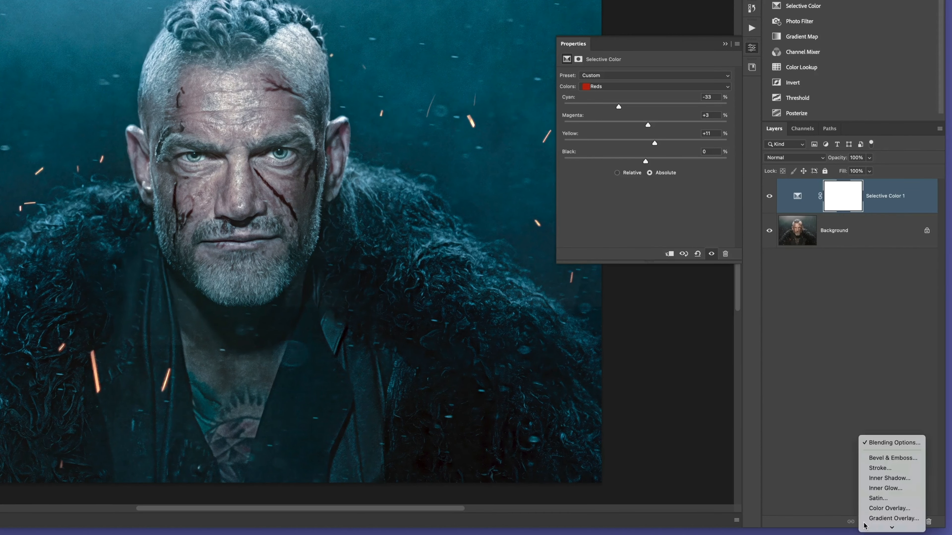
pyautogui.click(887, 443)
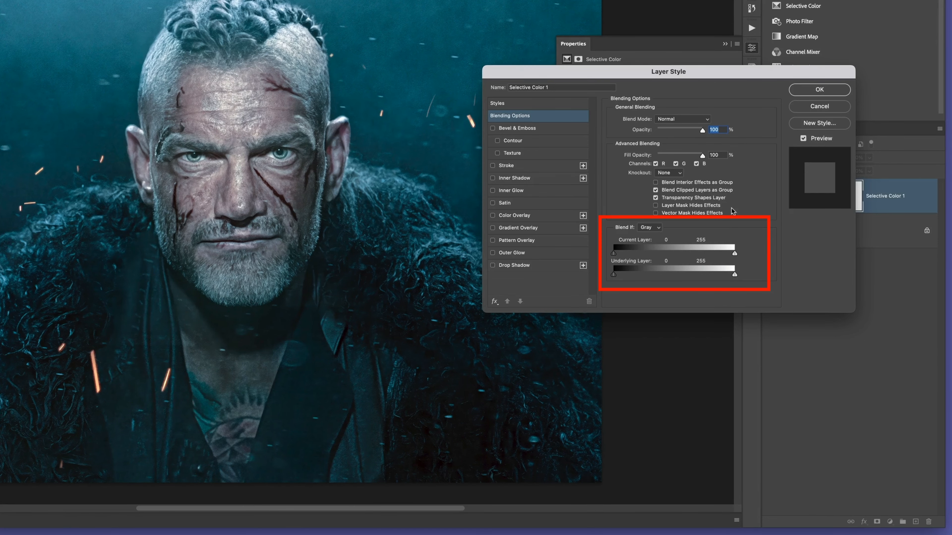
pyautogui.moveTo(669, 73); pyautogui.dragTo(572, 24)
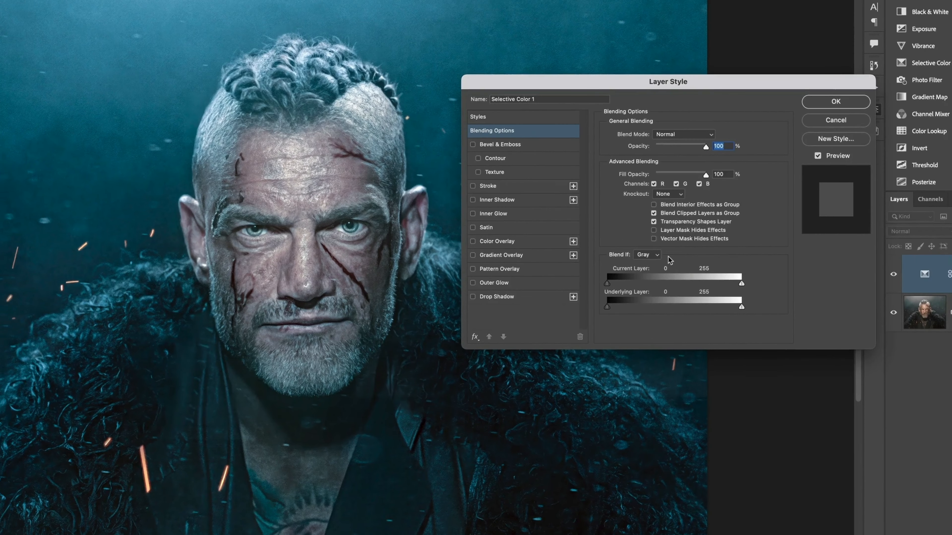
pyautogui.click(576, 195)
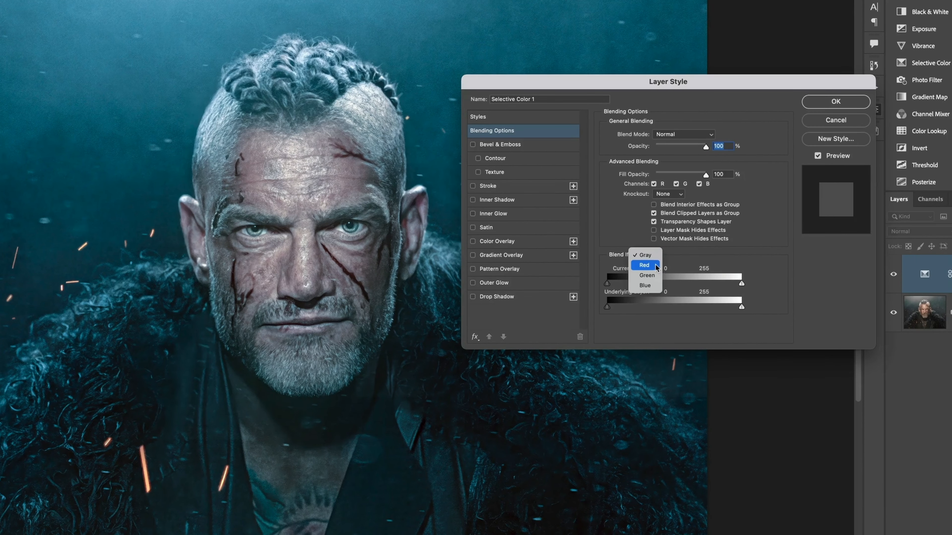
pyautogui.click(655, 265)
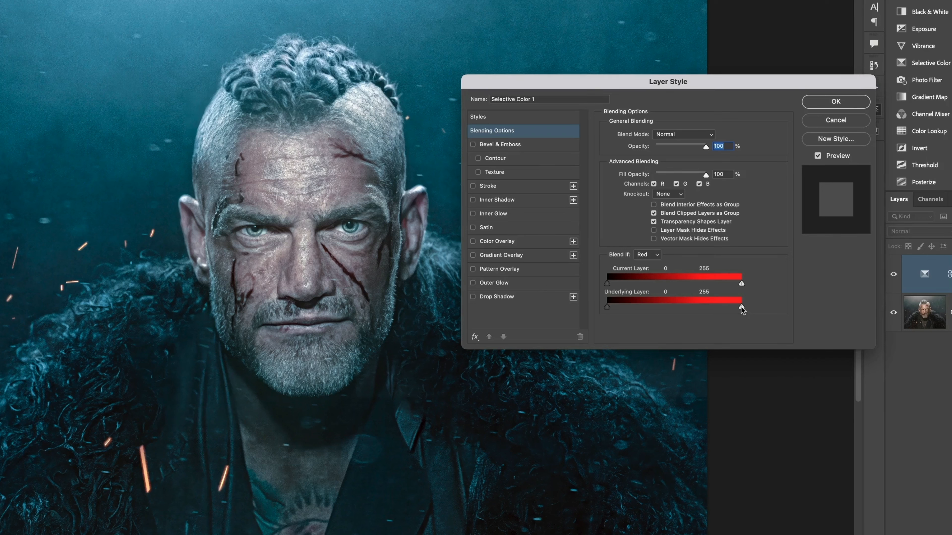
# Step: Lower the Underlying Layer's red highlight limit and split its handle to about 139 / 178 to blend the skin smoothly
pyautogui.moveTo(741, 307); pyautogui.dragTo(733, 308)
pyautogui.moveTo(688, 301)
pyautogui.mouseDown()
pyautogui.moveTo(665, 301)
pyautogui.moveTo(691, 305)
pyautogui.mouseUp()
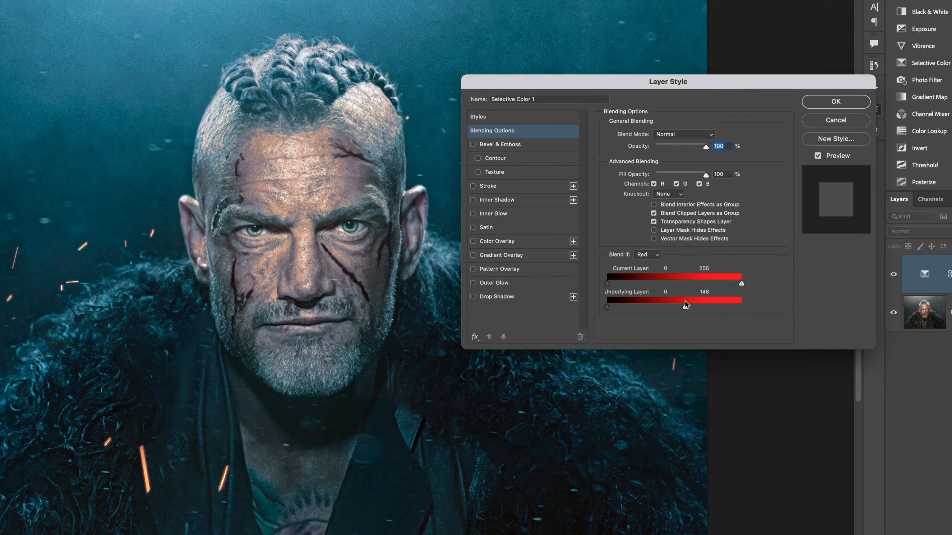
pyautogui.moveTo(674, 300)
pyautogui.mouseDown()
pyautogui.moveTo(661, 298)
pyautogui.moveTo(690, 303)
pyautogui.mouseUp()
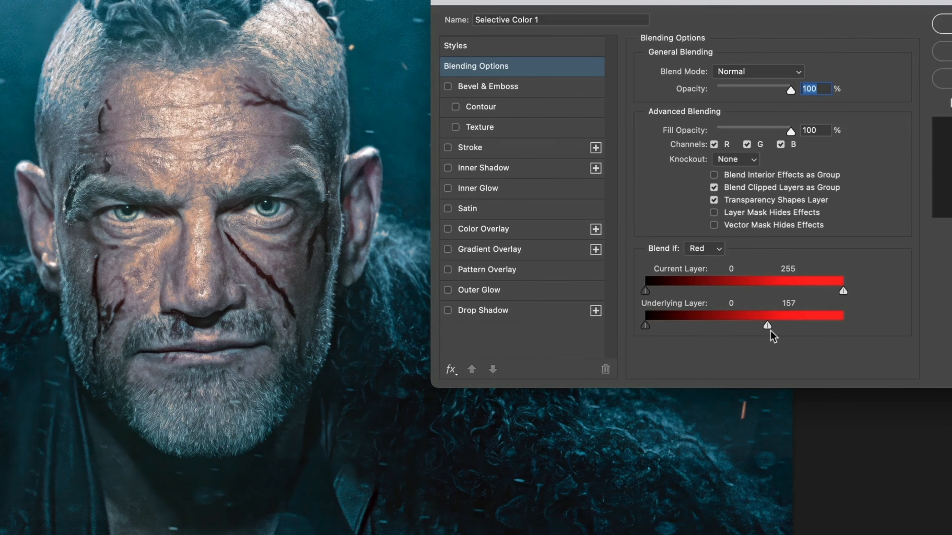
pyautogui.moveTo(770, 327); pyautogui.dragTo(773, 328)
pyautogui.moveTo(768, 326)
pyautogui.mouseDown()
pyautogui.moveTo(739, 325)
pyautogui.moveTo(785, 327)
pyautogui.mouseUp()
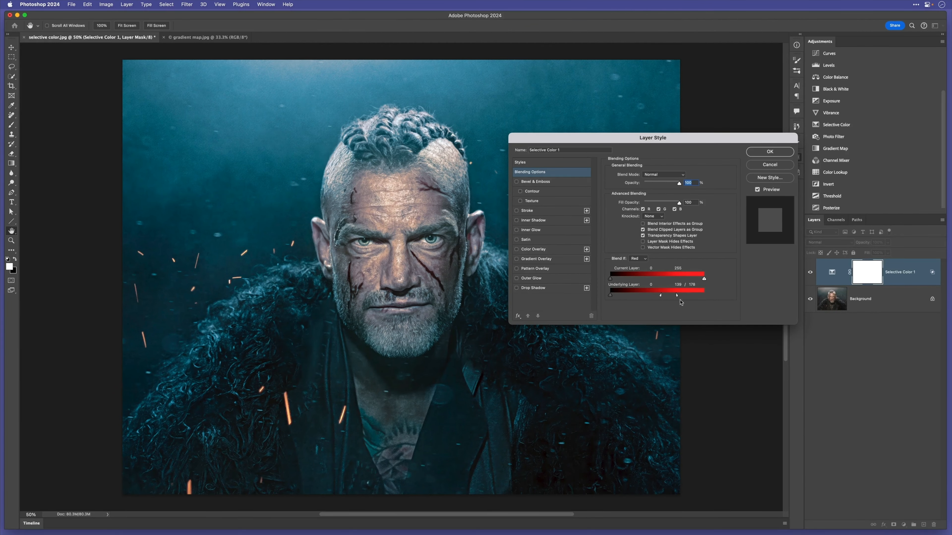
# Step: Zoom in on the face and toggle the layer style preview to compare the skin with and without the Blend If setting
pyautogui.moveTo(419, 239); pyautogui.dragTo(459, 253)
pyautogui.click(757, 189)
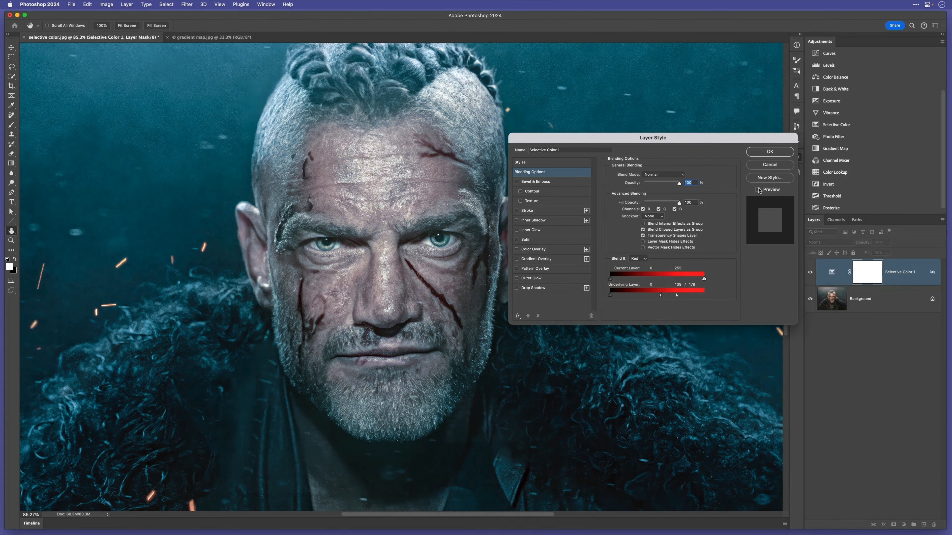
pyautogui.click(758, 188)
pyautogui.click(759, 188)
pyautogui.click(759, 188)
pyautogui.click(760, 188)
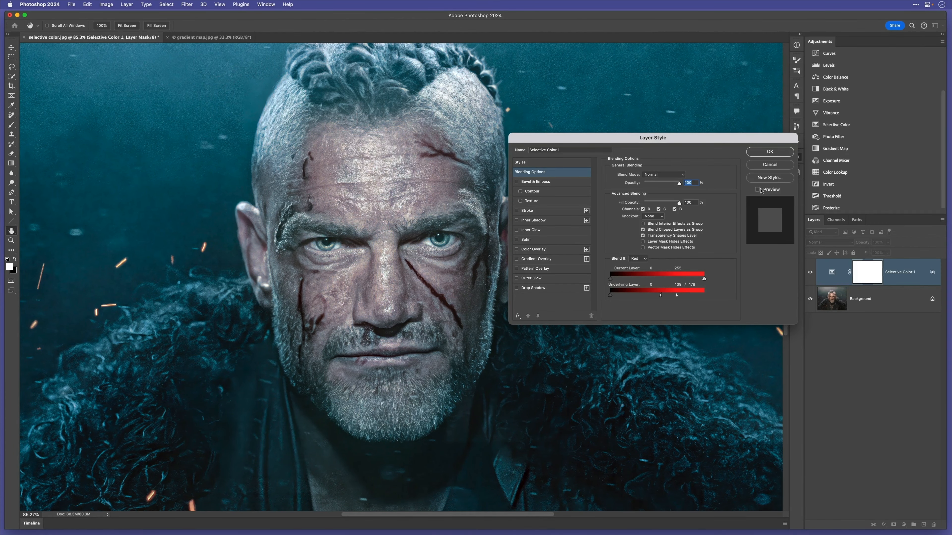